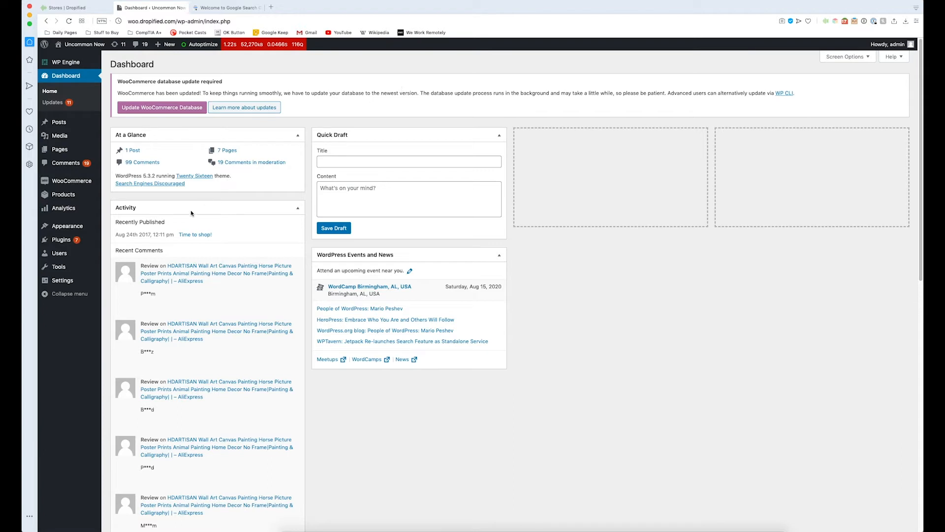
# - Find the Yoast SEO plugin by searching for "yoast" among new WordPress plugins, then install and activate it
pyautogui.moveTo(50, 238)
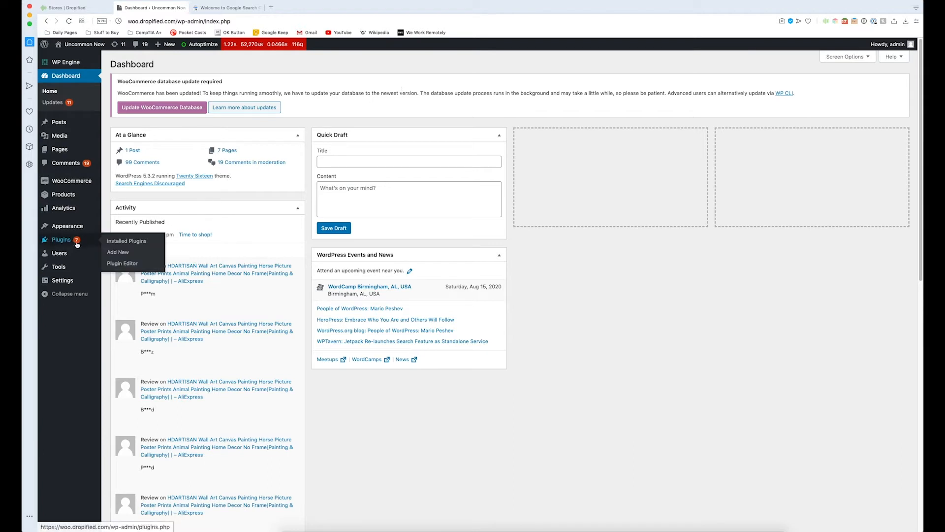
pyautogui.click(65, 240)
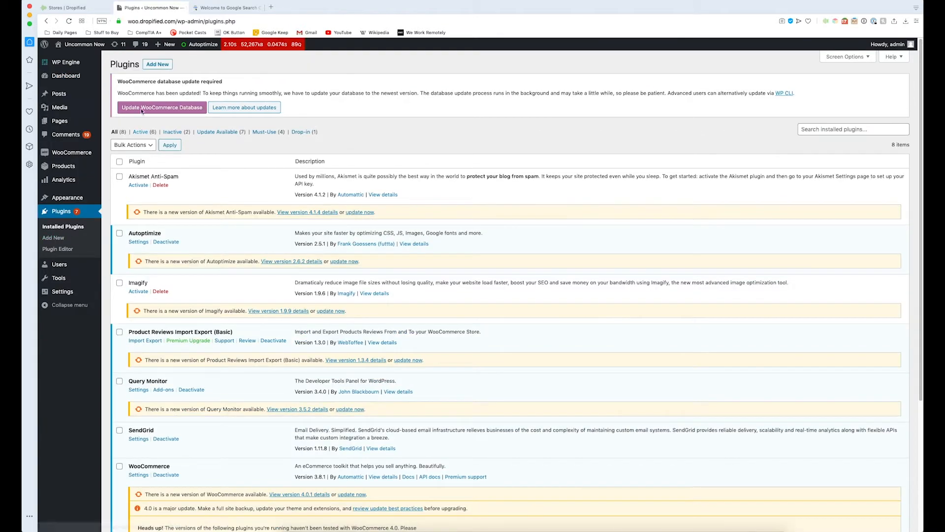
pyautogui.click(141, 108)
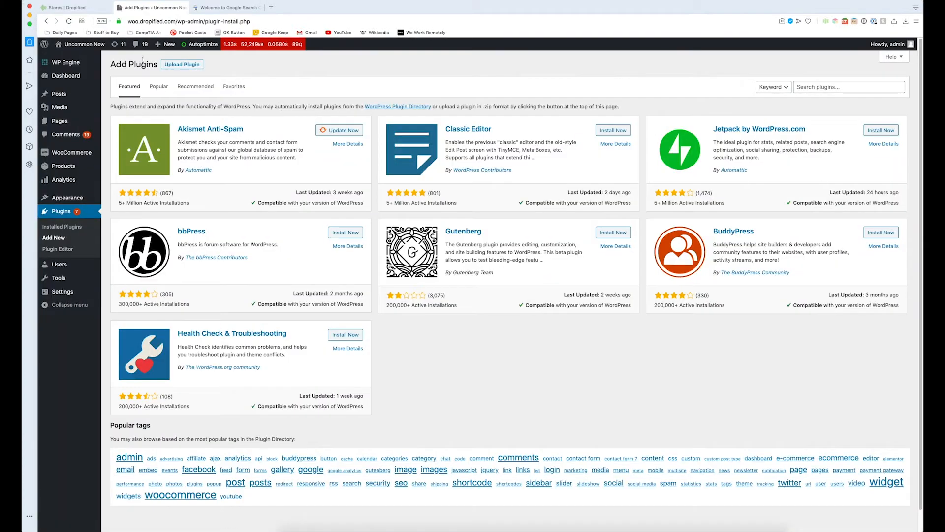
pyautogui.click(813, 87)
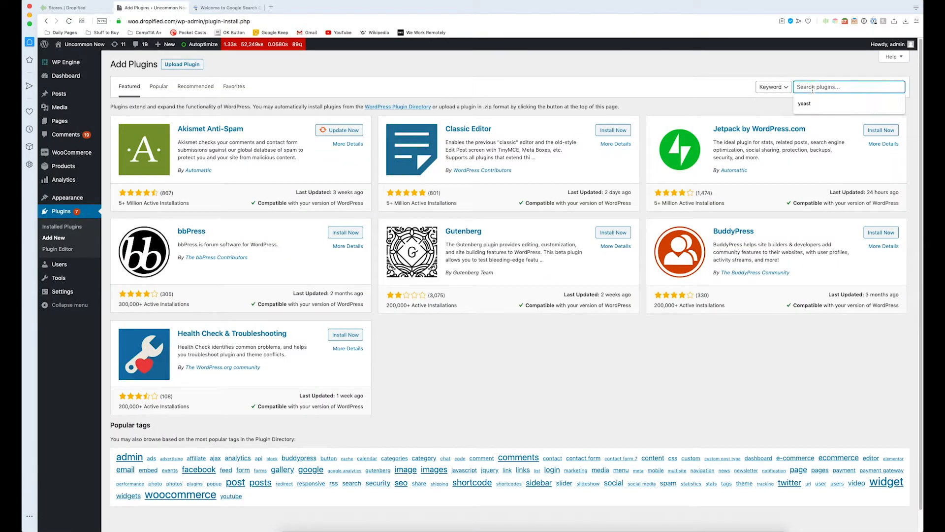
pyautogui.click(811, 105)
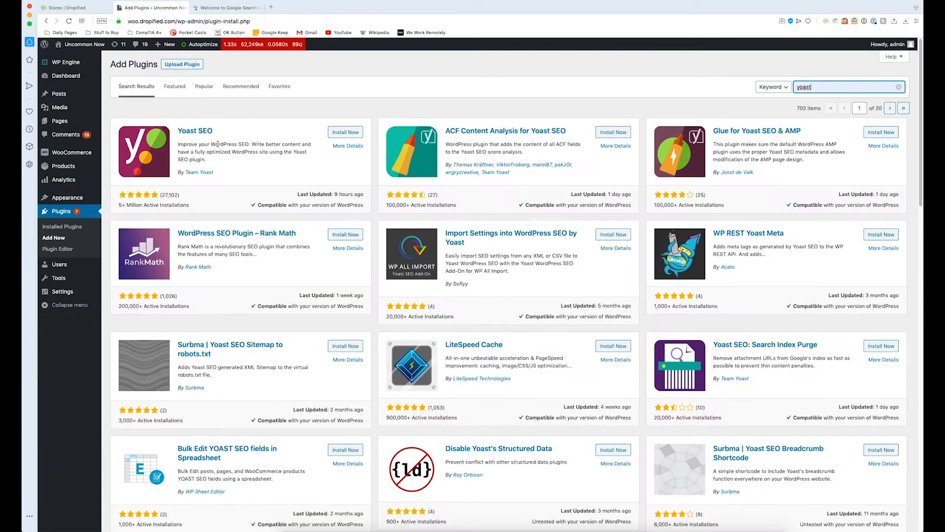
pyautogui.click(341, 134)
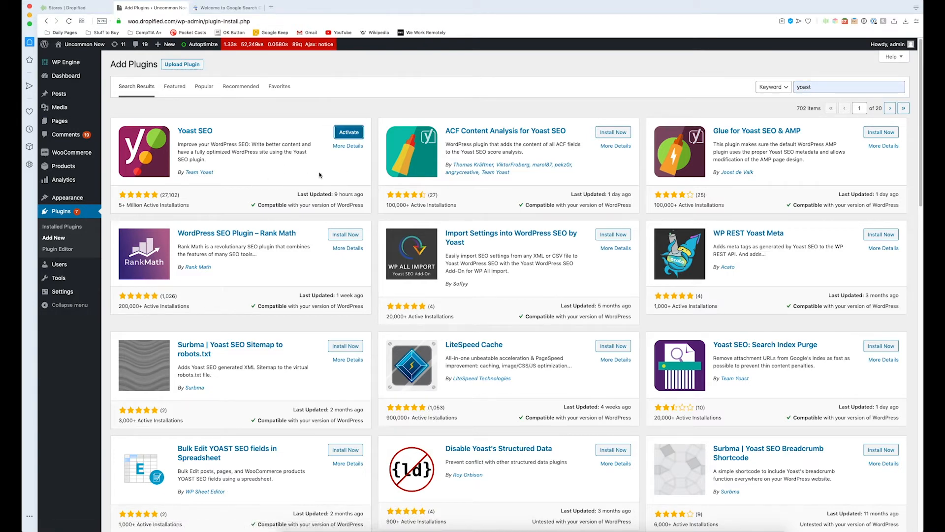
pyautogui.click(349, 132)
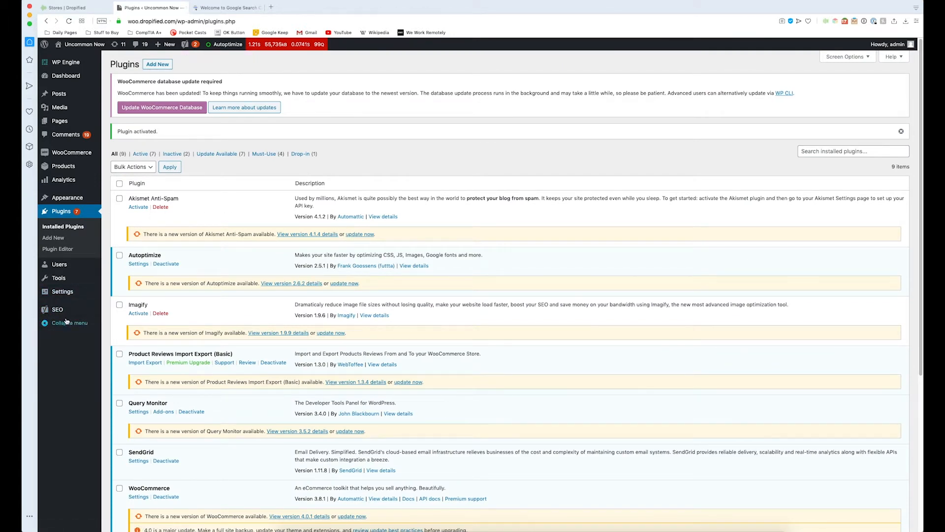
pyautogui.moveTo(68, 314)
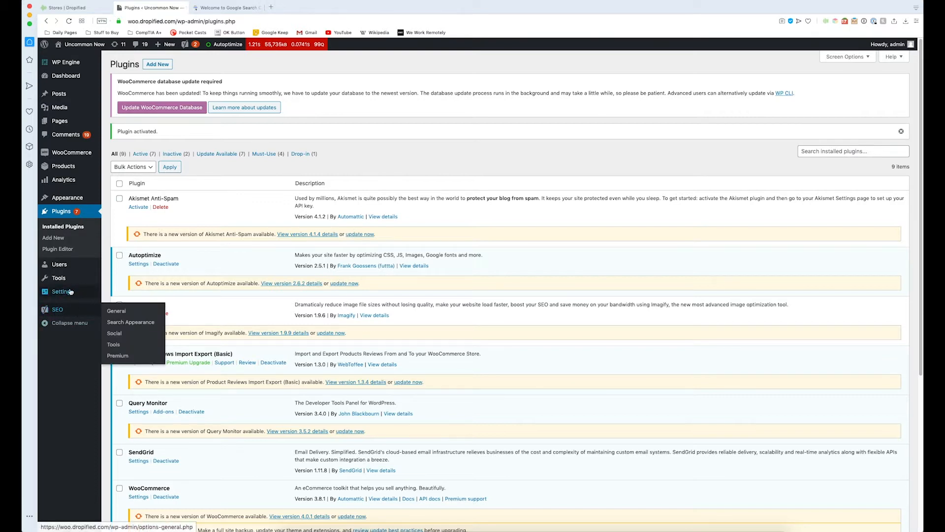
# - Choose the URL prefix property type in Google Search Console and copy the Site Address from the WordPress general settings
pyautogui.click(225, 8)
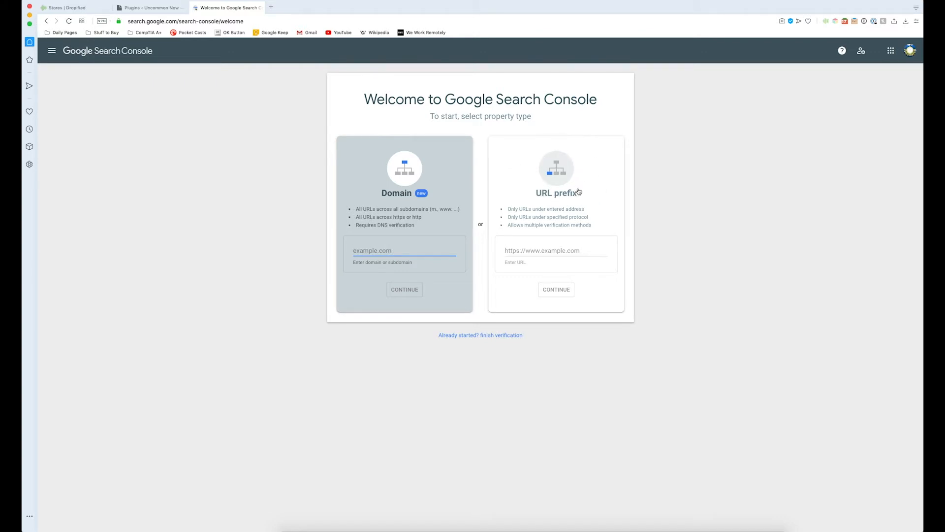
pyautogui.click(550, 252)
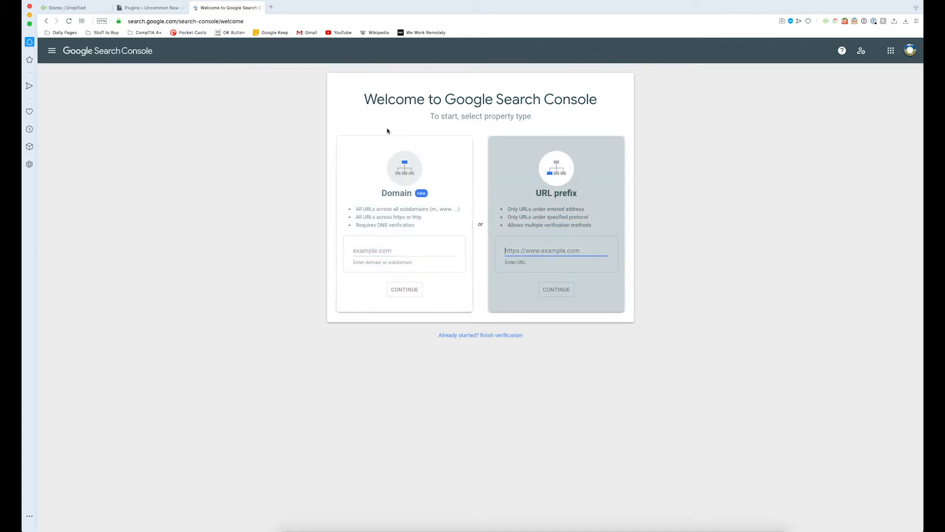
pyautogui.click(155, 9)
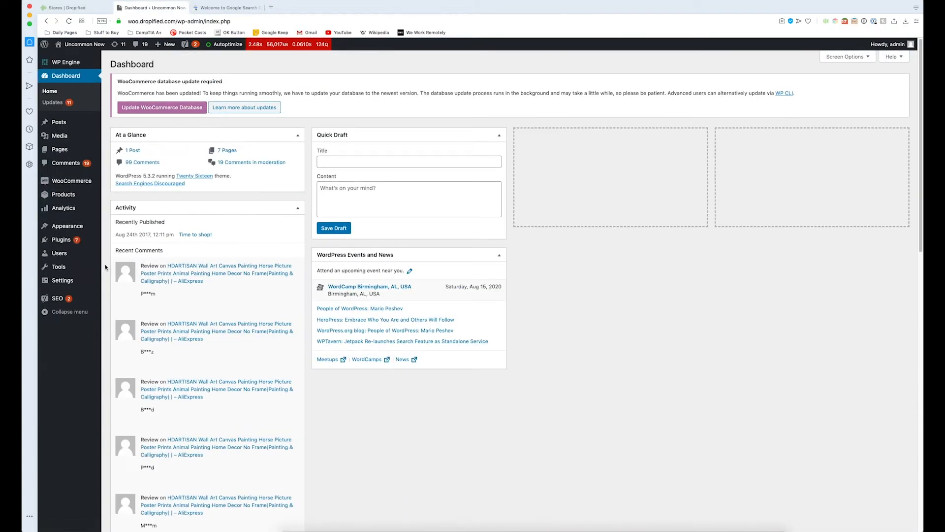
pyautogui.moveTo(52, 283)
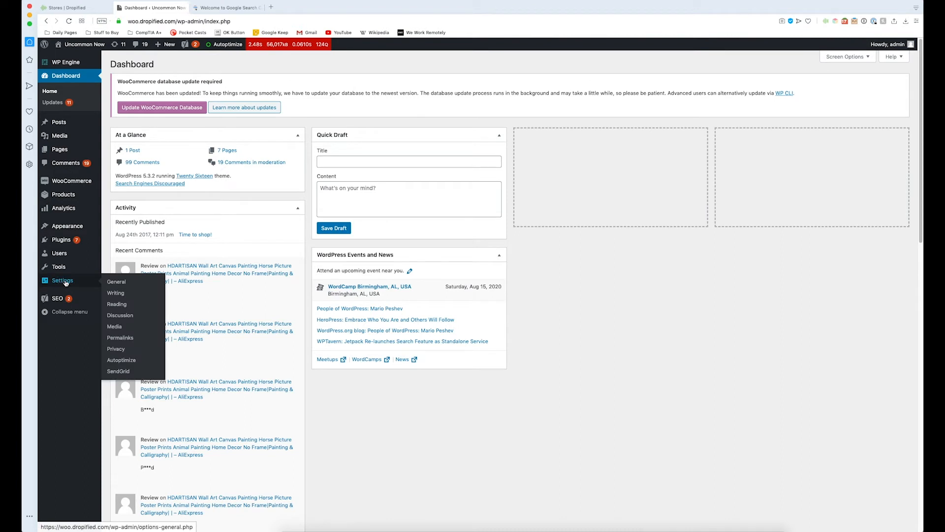
pyautogui.click(122, 282)
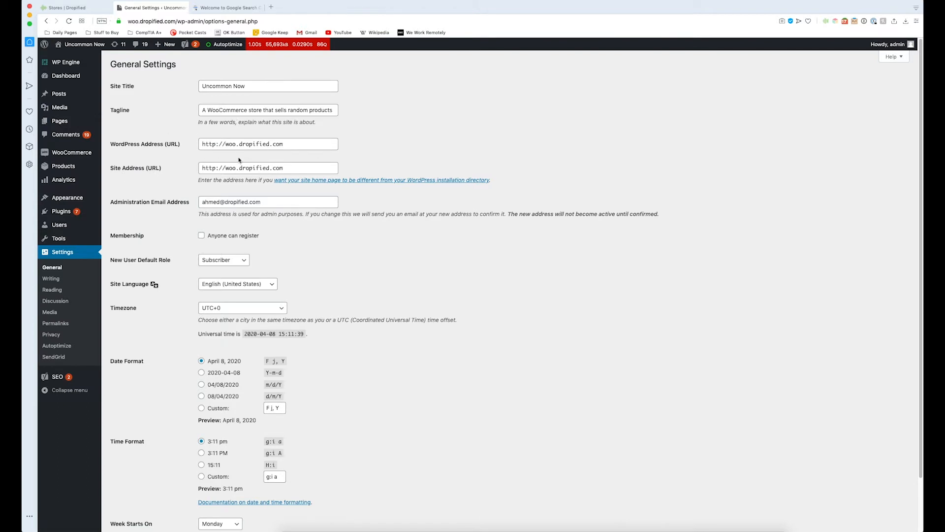
pyautogui.moveTo(286, 167); pyautogui.dragTo(201, 168)
pyautogui.press('super+c')
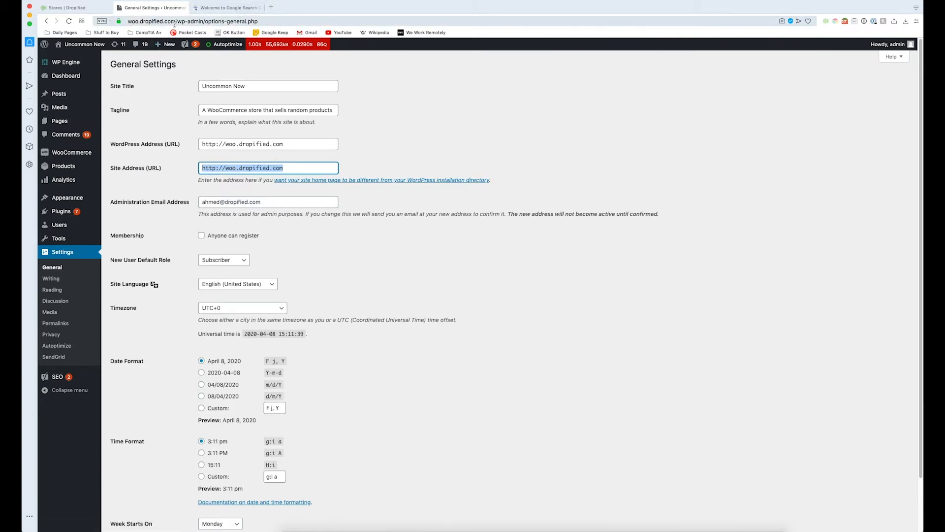
pyautogui.click(219, 8)
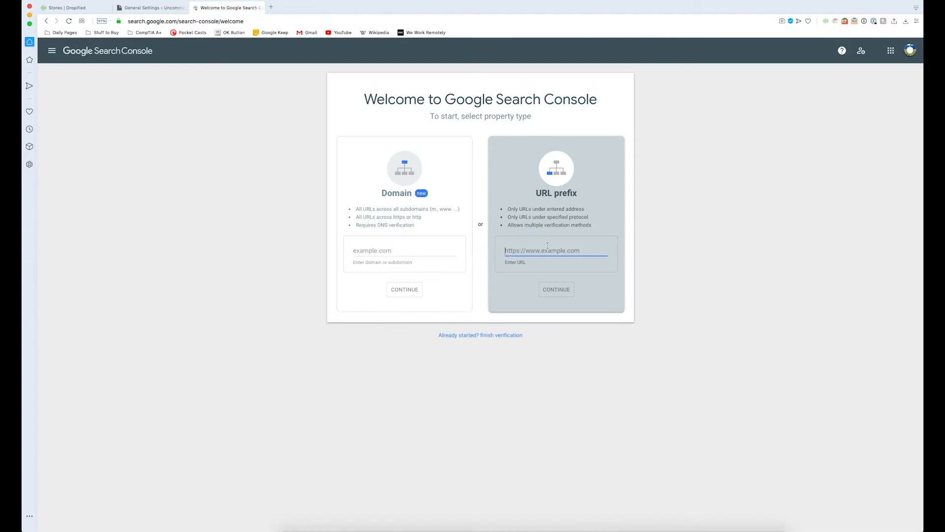
pyautogui.press('super+v')
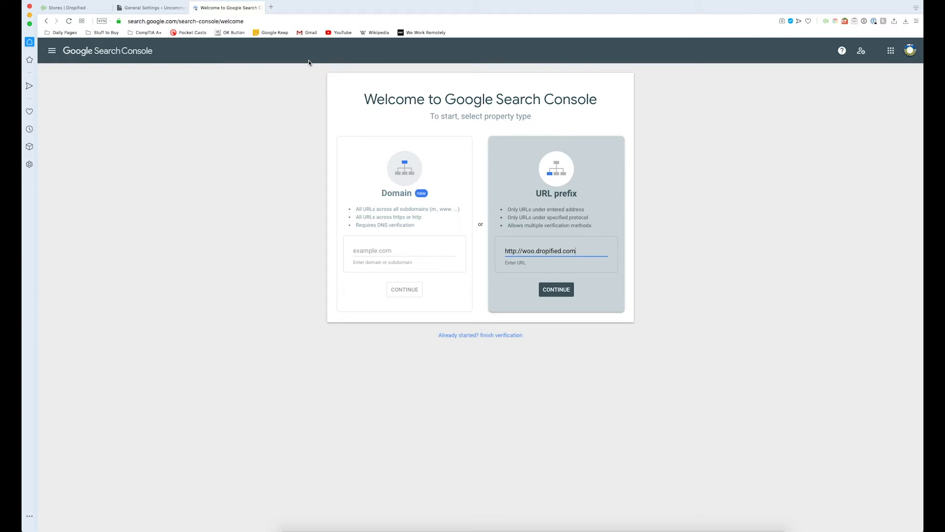
pyautogui.click(565, 295)
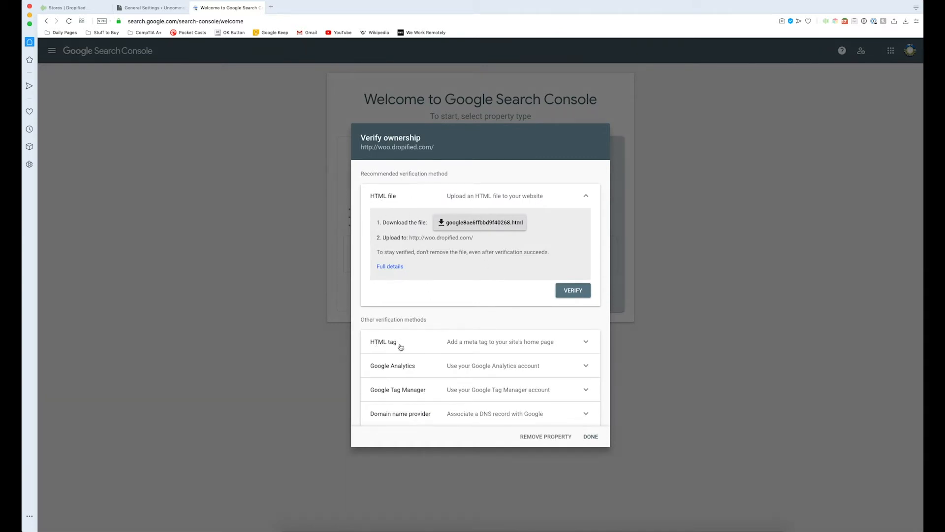
pyautogui.click(504, 347)
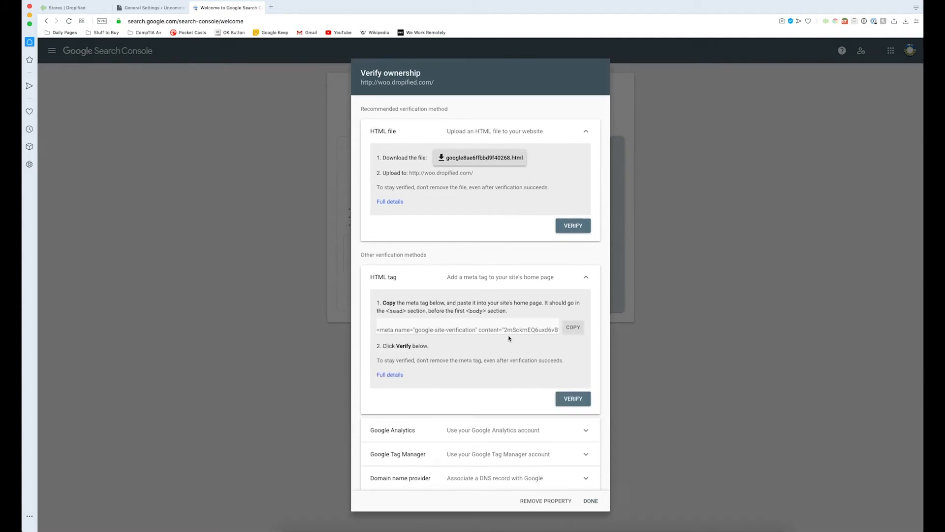
pyautogui.click(573, 329)
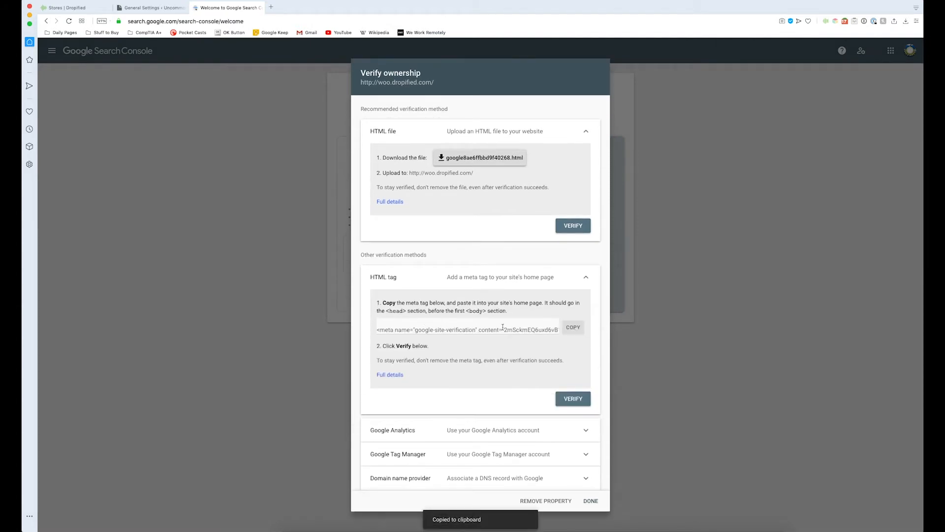
# - Back in WordPress, paste the copied tag as the Google verification code in Yoast SEO's webmaster tools settings and save
pyautogui.click(153, 8)
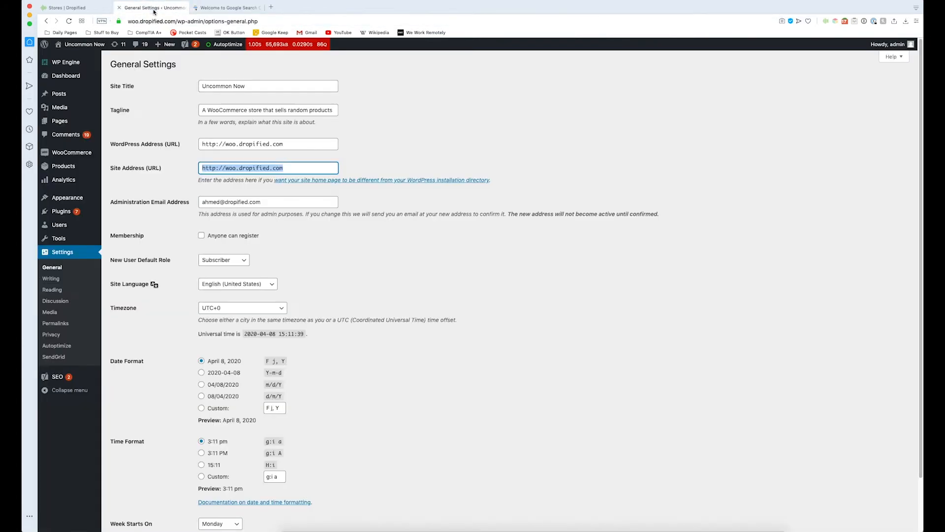
pyautogui.click(58, 377)
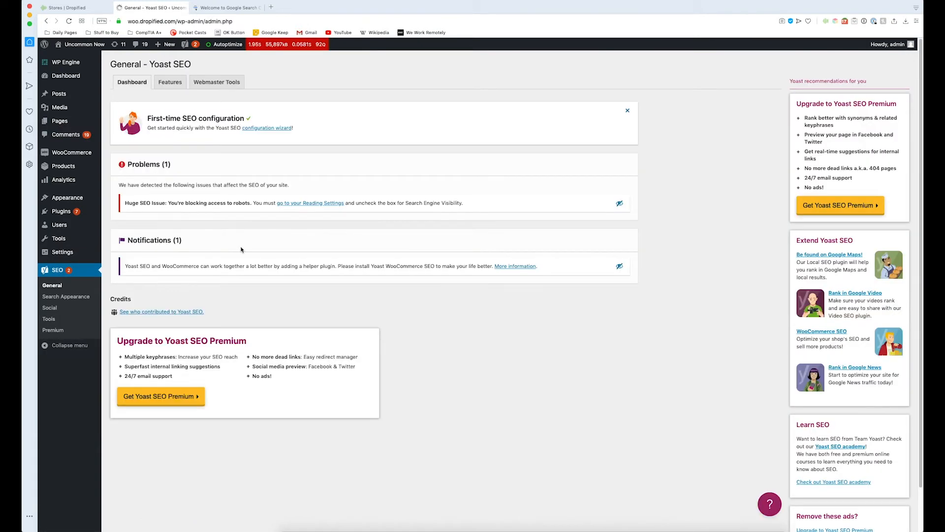
pyautogui.click(232, 84)
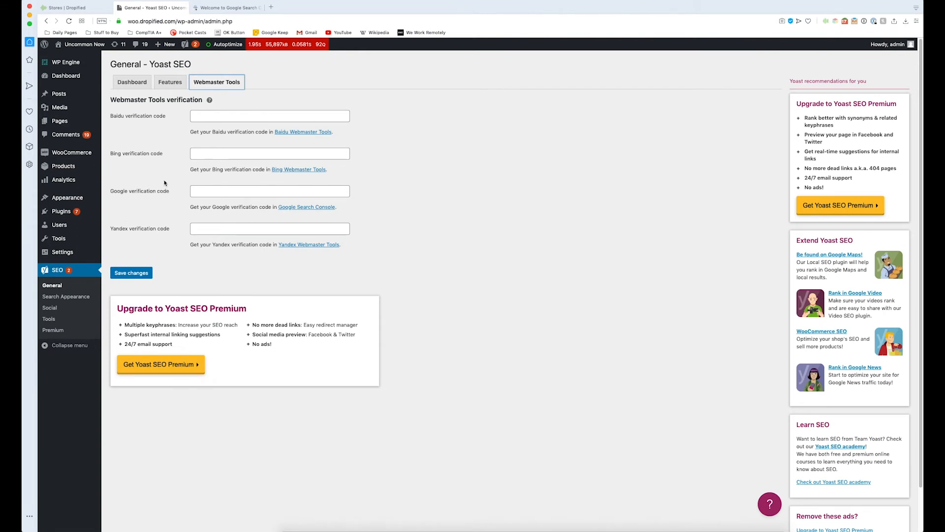
pyautogui.click(203, 193)
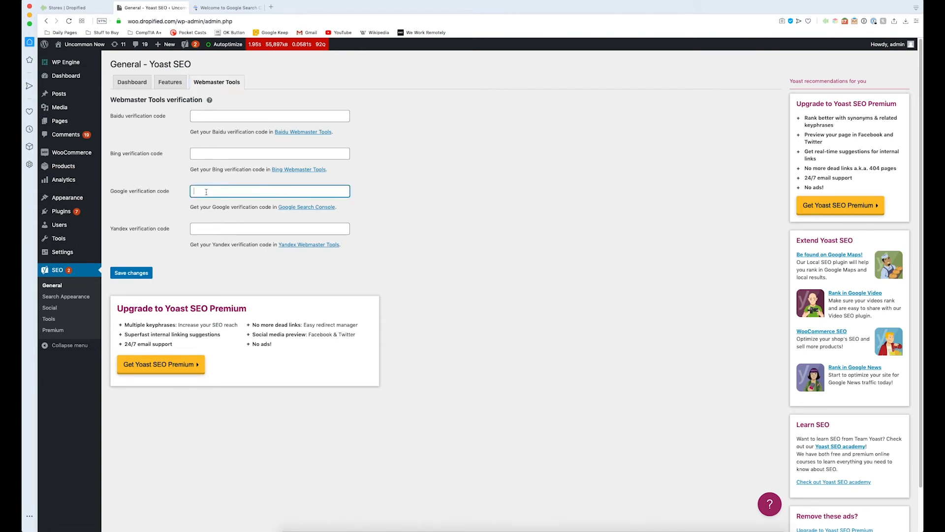
pyautogui.rightClick(205, 192)
pyautogui.click(235, 244)
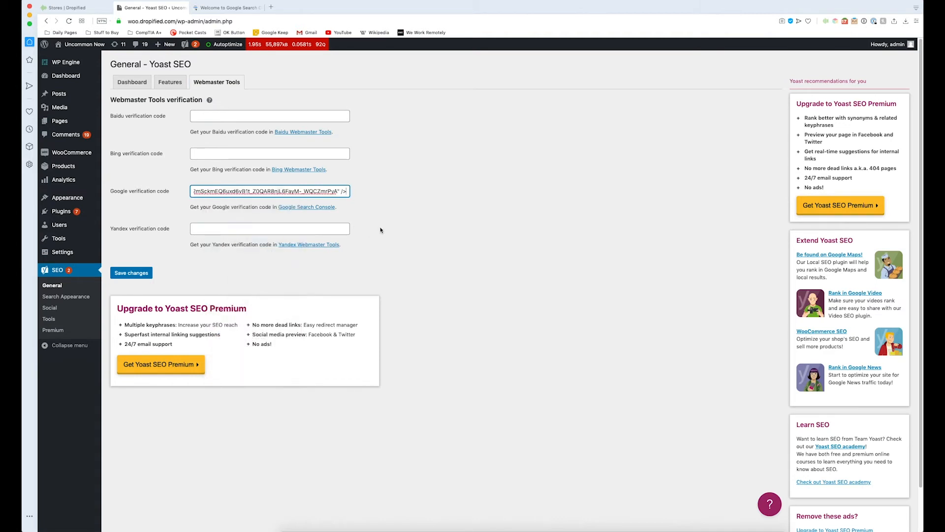
pyautogui.click(141, 274)
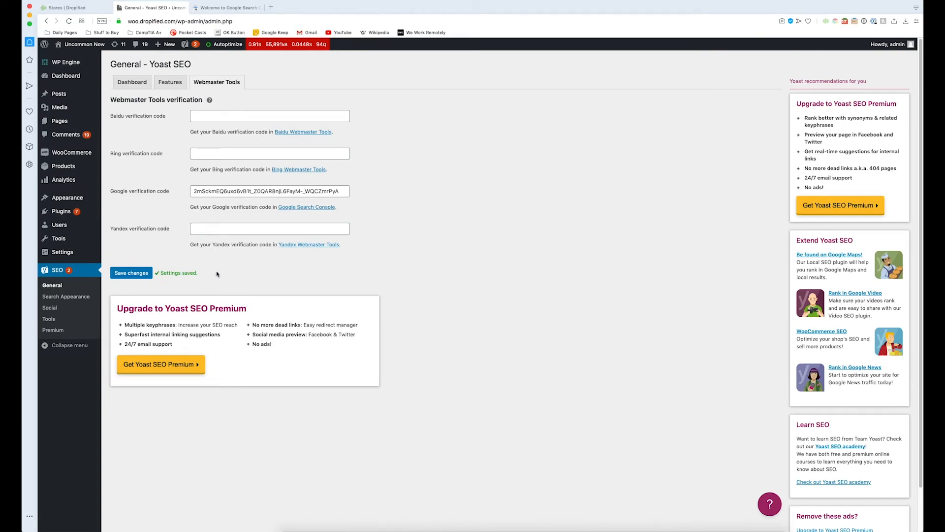
# - Verify site ownership in Google Search Console with the HTML tag method and open the property's Sitemaps page
pyautogui.click(212, 8)
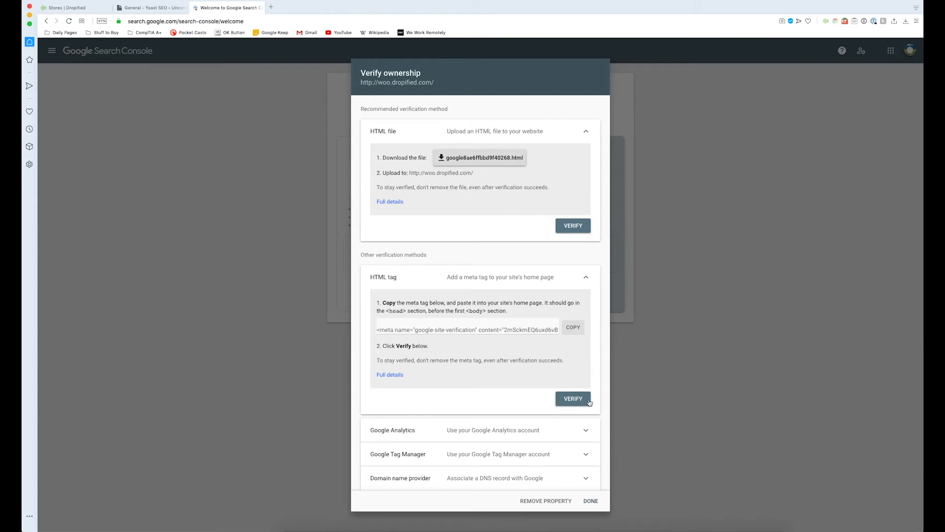
pyautogui.click(575, 399)
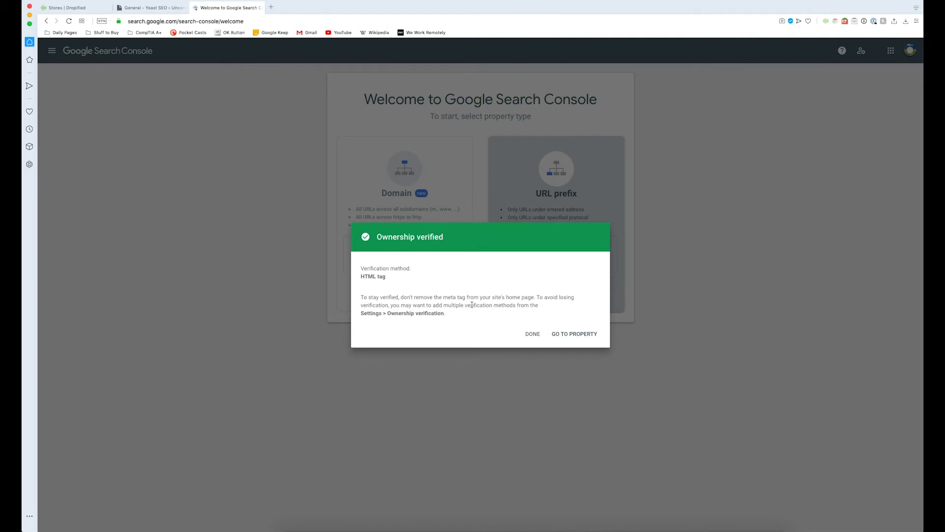
pyautogui.click(579, 337)
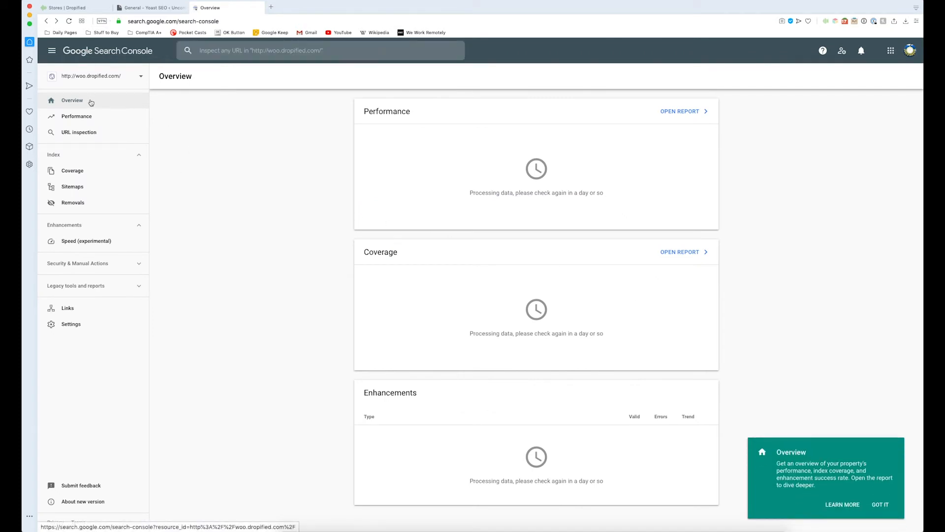
pyautogui.click(76, 192)
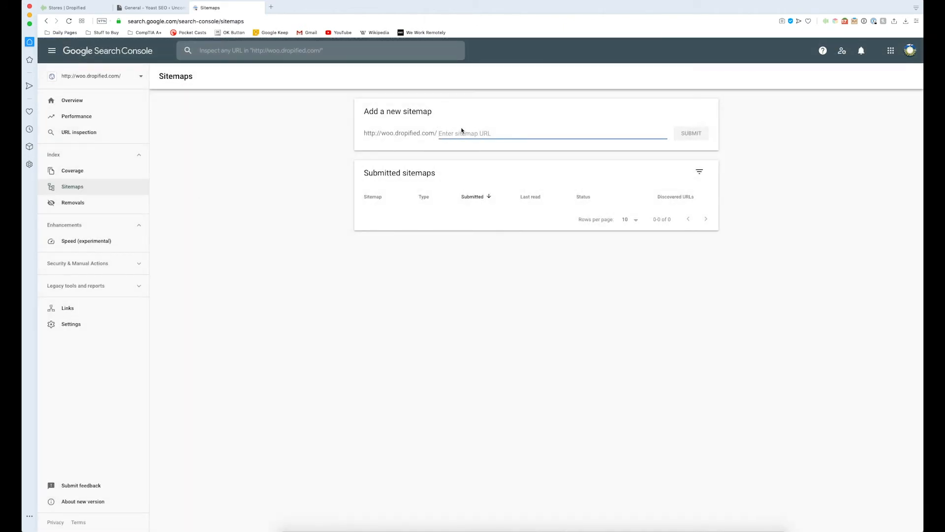
pyautogui.click(469, 148)
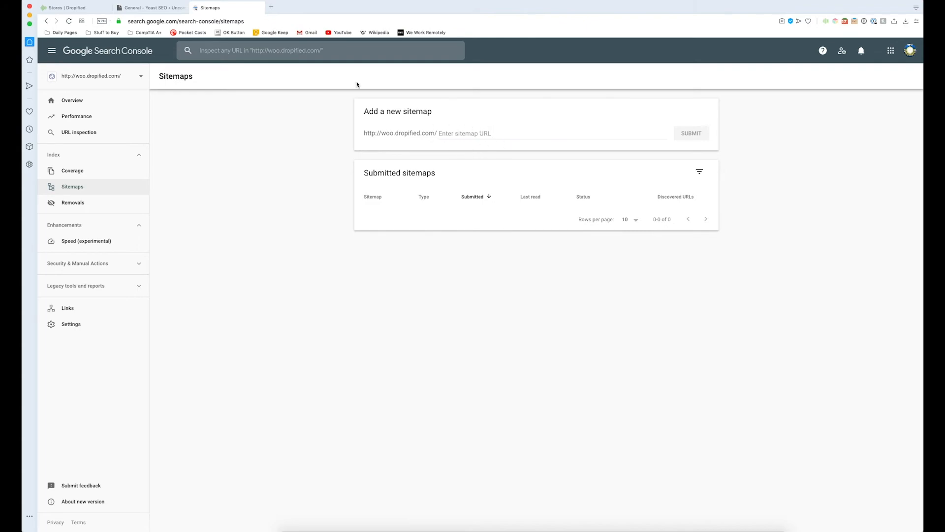
# - Open the XML sitemap from Yoast SEO's feature settings in WordPress and copy sitemap_index.xml from its address
pyautogui.click(157, 8)
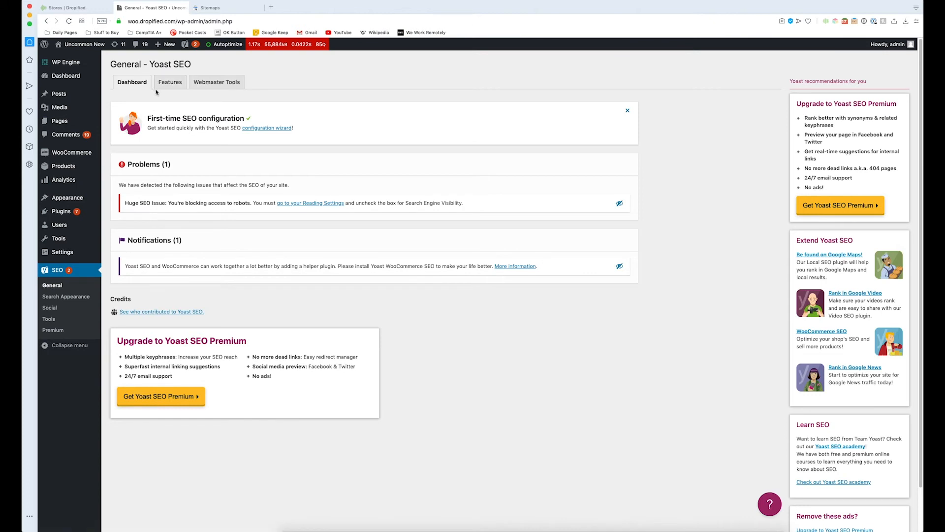
pyautogui.click(171, 83)
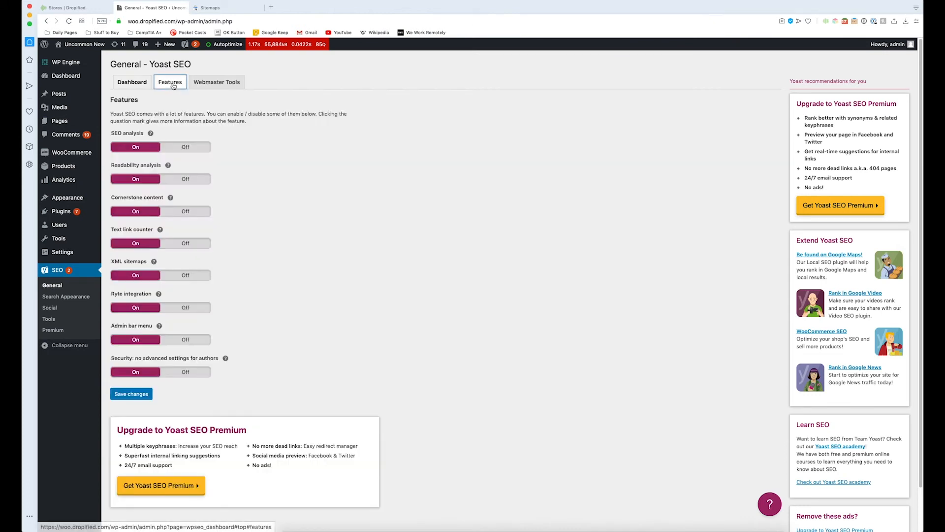
pyautogui.click(155, 263)
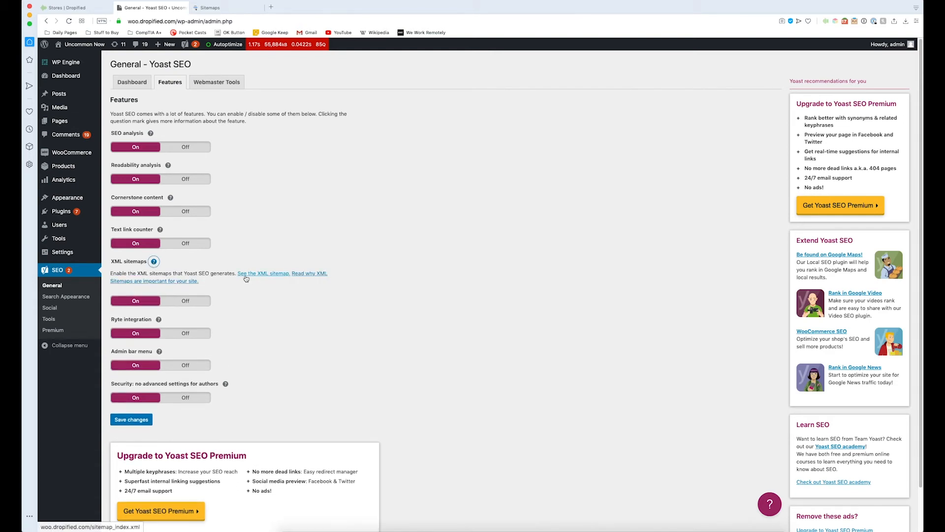
pyautogui.click(272, 278)
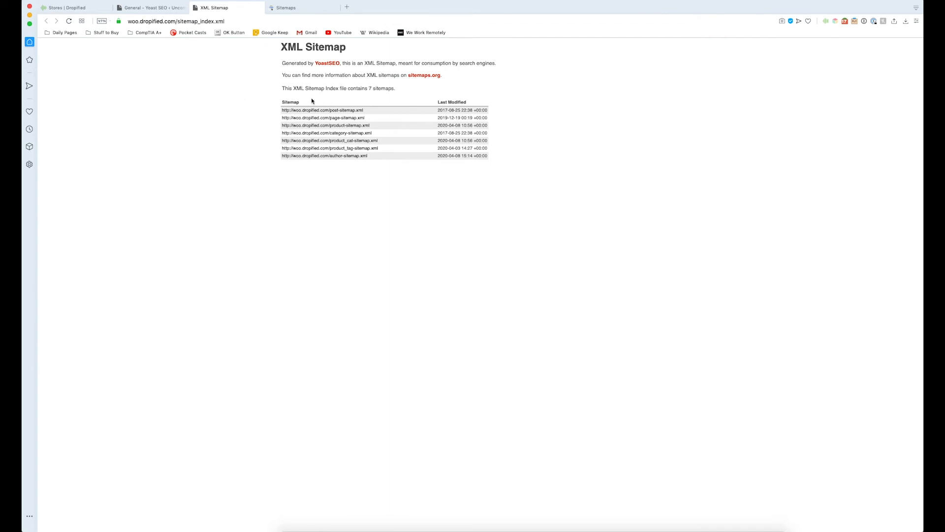
pyautogui.click(179, 21)
pyautogui.moveTo(178, 22); pyautogui.dragTo(226, 20)
pyautogui.press('super+c')
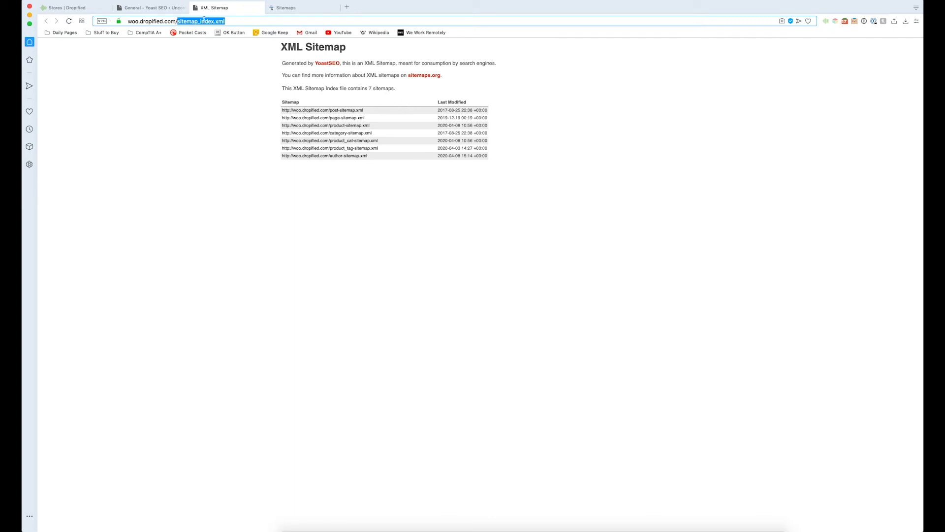
# - Submit sitemap_index.xml as a new sitemap for the property in Google Search Console and dismiss the confirmation
pyautogui.click(172, 9)
pyautogui.click(295, 7)
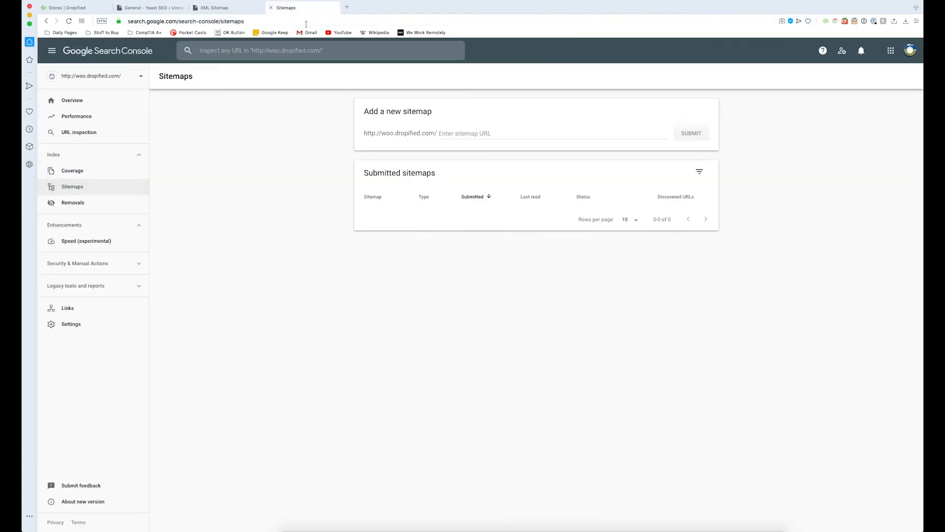
pyautogui.click(474, 133)
pyautogui.press('super+v')
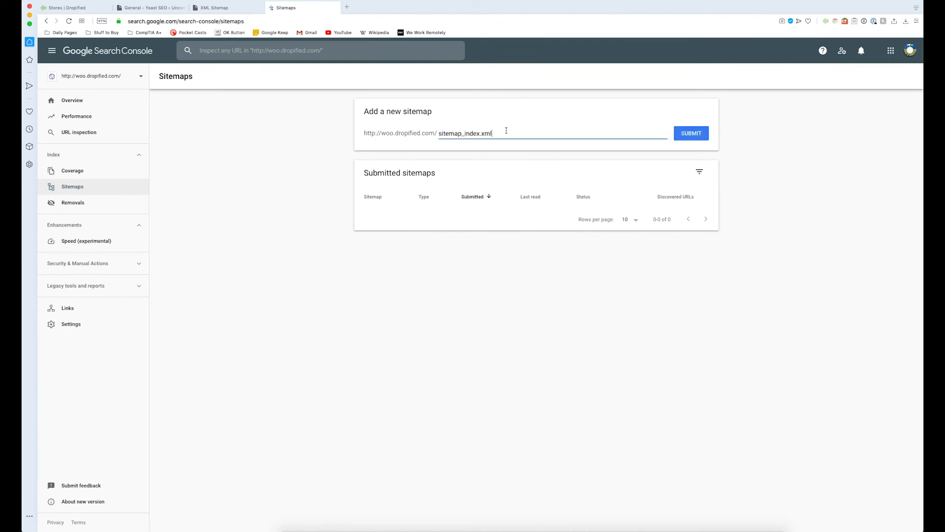
pyautogui.click(692, 134)
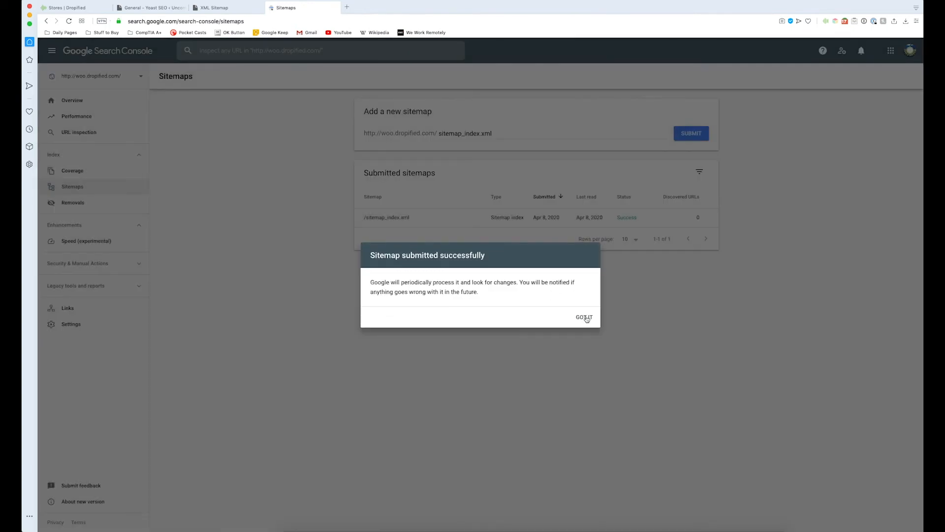
pyautogui.click(587, 318)
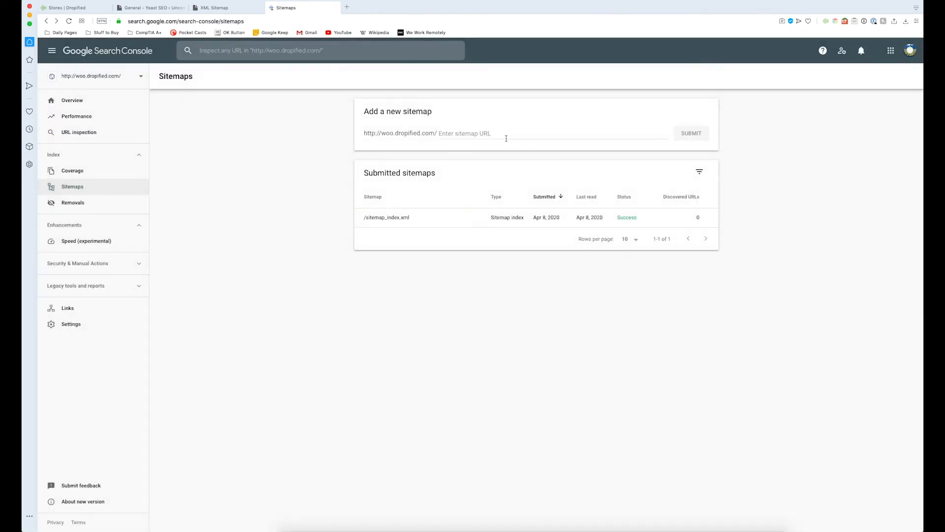